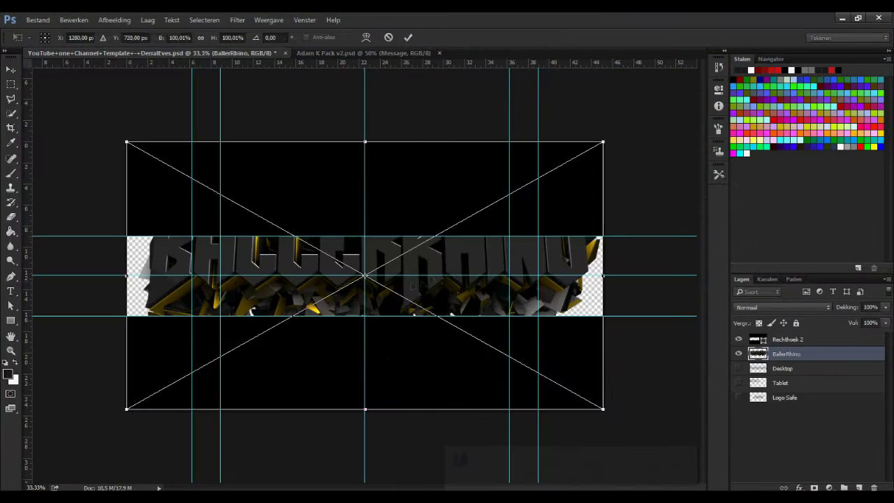
# - Resize the BallerRhino logo to roughly 55% and nudge it into the centre of the banner strip
pyautogui.moveTo(604, 141); pyautogui.dragTo(447, 269)
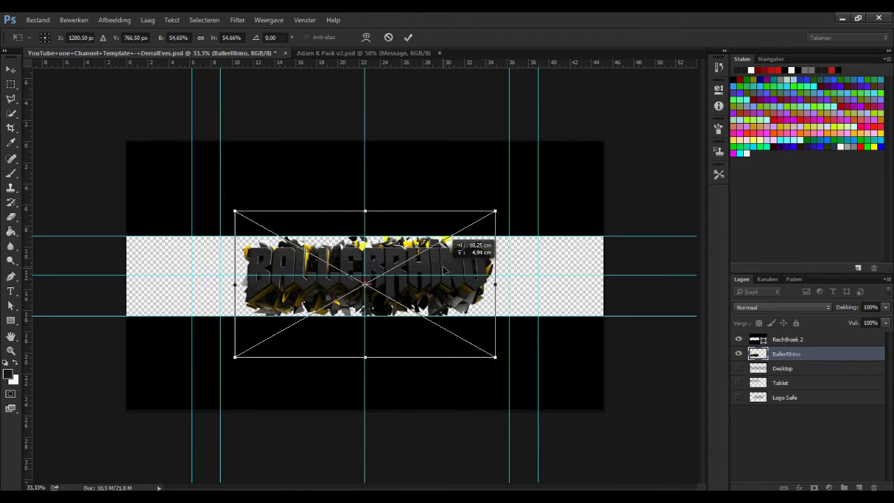
pyautogui.moveTo(447, 270); pyautogui.dragTo(445, 268)
pyautogui.press('Return')
pyautogui.press('t')
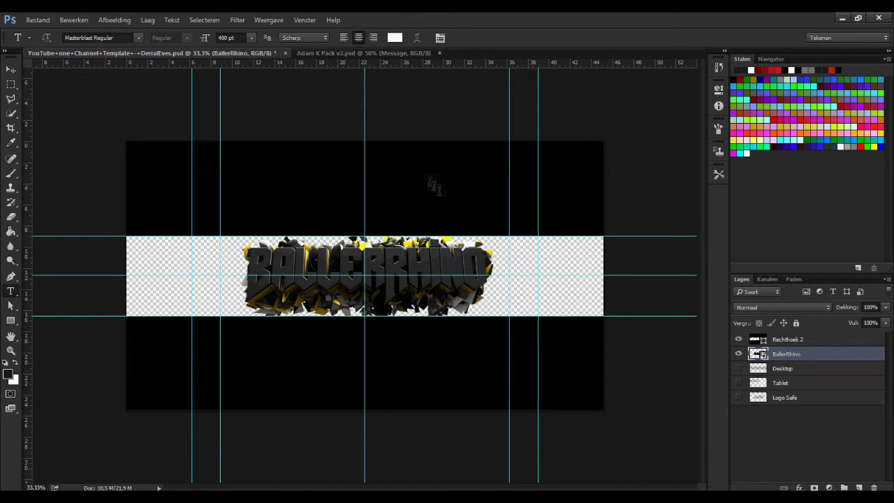
# - Draw a rectangle over the banner strip, place it below BallerRhino, and rasterize it
pyautogui.press('u')
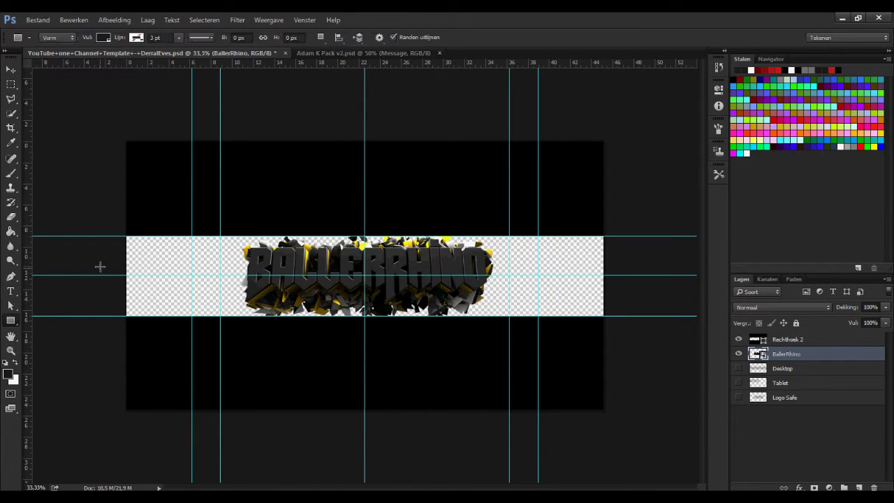
pyautogui.moveTo(126, 236); pyautogui.dragTo(606, 316)
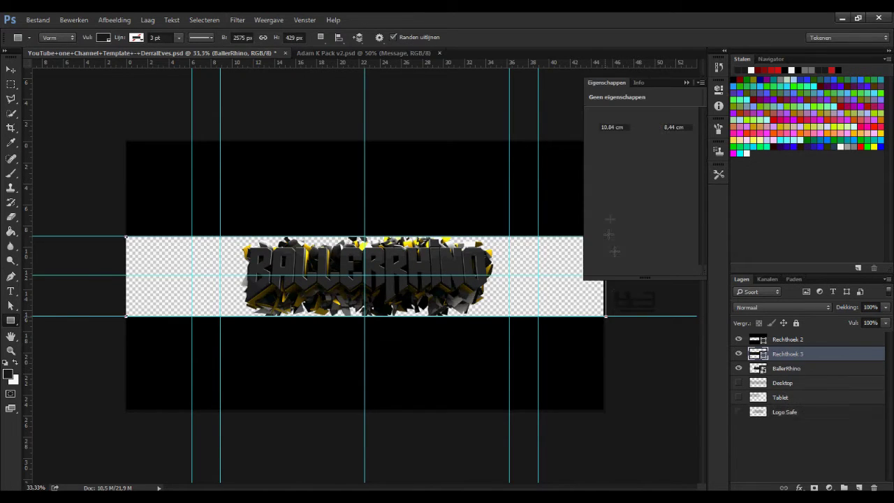
pyautogui.moveTo(796, 355); pyautogui.dragTo(797, 377)
pyautogui.rightClick(572, 246)
pyautogui.rightClick(786, 368)
pyautogui.click(817, 219)
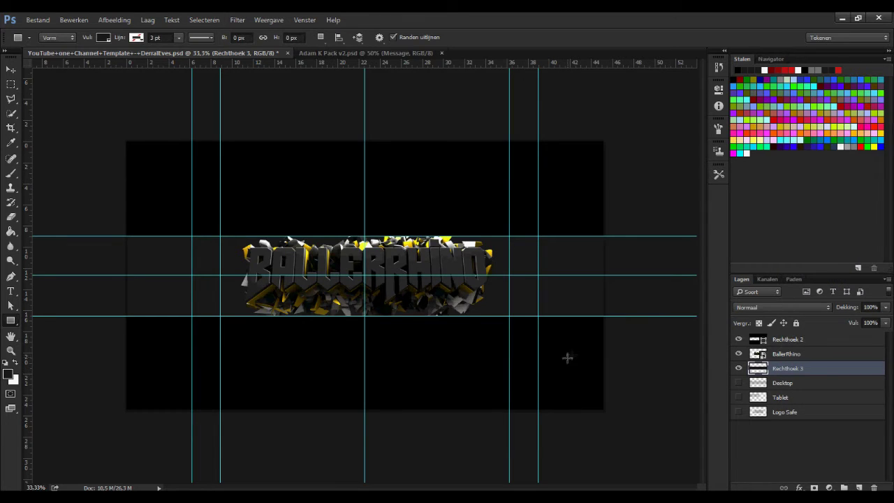
# - In the Adam K Pack, hide the Message layer and preview the colour-correction groups
pyautogui.click(363, 53)
pyautogui.click(739, 340)
pyautogui.scroll(-3, 750, 359)
pyautogui.scroll(3, 750, 359)
pyautogui.click(738, 351)
pyautogui.click(738, 364)
pyautogui.click(738, 378)
# - Duplicate the AdamKcolour group into the YouTube banner document
pyautogui.click(739, 390)
pyautogui.rightClick(796, 378)
pyautogui.click(821, 125)
pyautogui.click(419, 204)
pyautogui.click(451, 215)
pyautogui.click(545, 161)
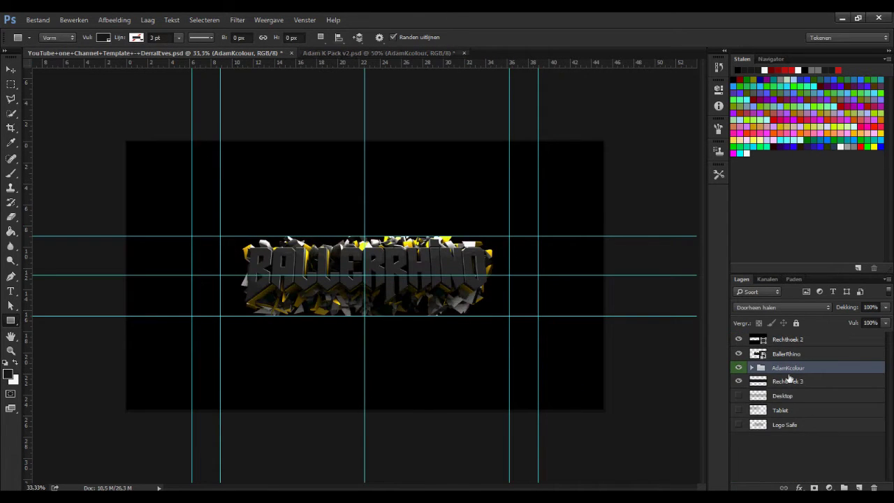
# - Move AdamKcolour above BallerRhino, then turn on the AdamKblue group in the Adam K Pack
pyautogui.moveTo(788, 334); pyautogui.dragTo(791, 347)
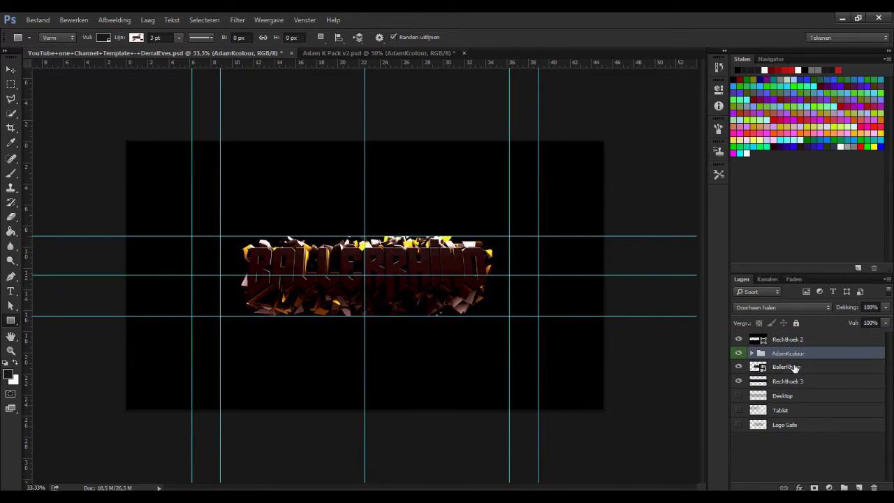
pyautogui.click(352, 53)
pyautogui.click(738, 404)
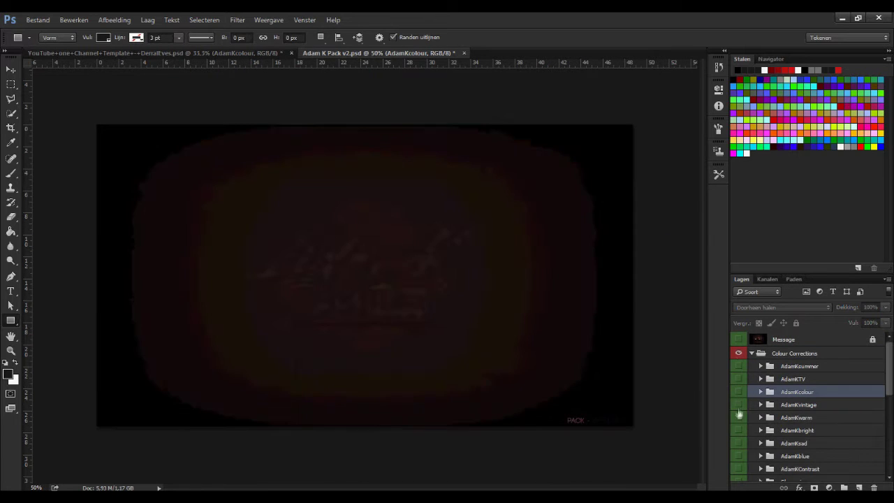
pyautogui.click(740, 431)
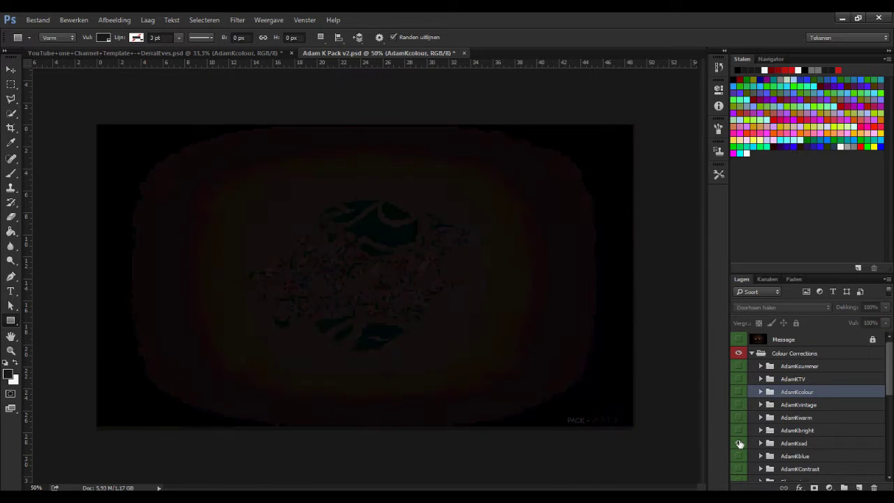
pyautogui.click(738, 456)
pyautogui.click(738, 455)
# - Duplicate AdamKblue into the YouTube banner and collapse the pack's Colour Corrections group
pyautogui.rightClick(782, 455)
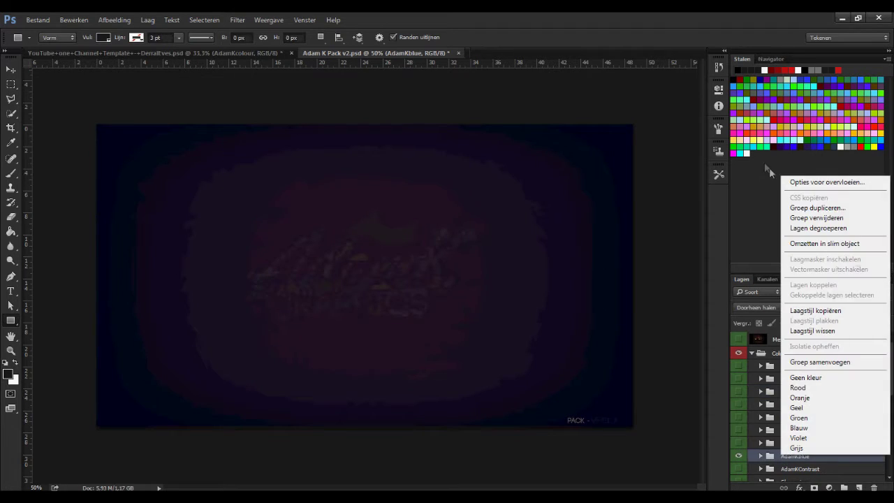
pyautogui.click(793, 208)
pyautogui.click(399, 205)
pyautogui.press('Return')
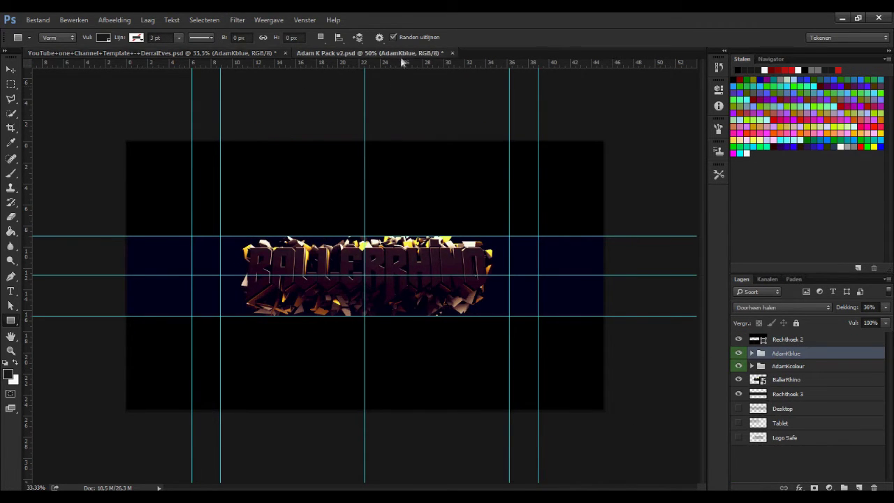
pyautogui.click(400, 53)
pyautogui.click(752, 353)
# - Show the Starburst's texture in the Adam K Pack and duplicate it into the YouTube banner
pyautogui.scroll(-3, 803, 405)
pyautogui.click(751, 412)
pyautogui.click(739, 439)
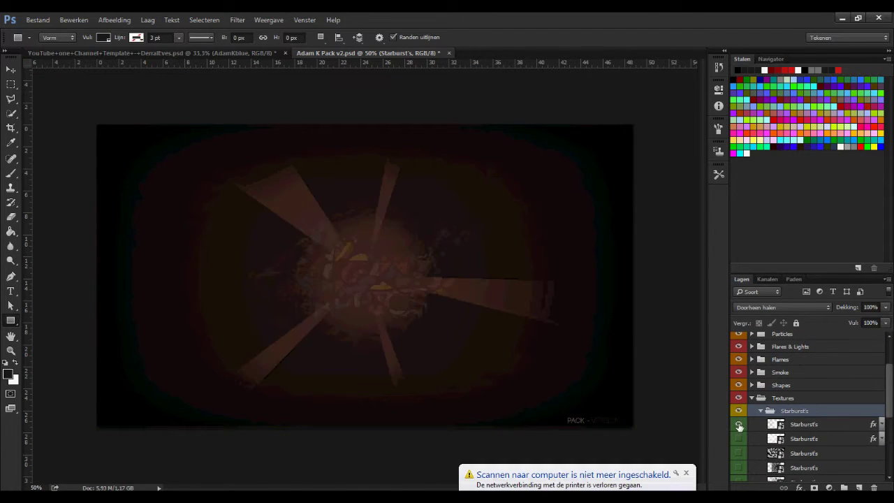
pyautogui.rightClick(804, 439)
pyautogui.click(814, 83)
pyautogui.click(437, 205)
pyautogui.click(437, 214)
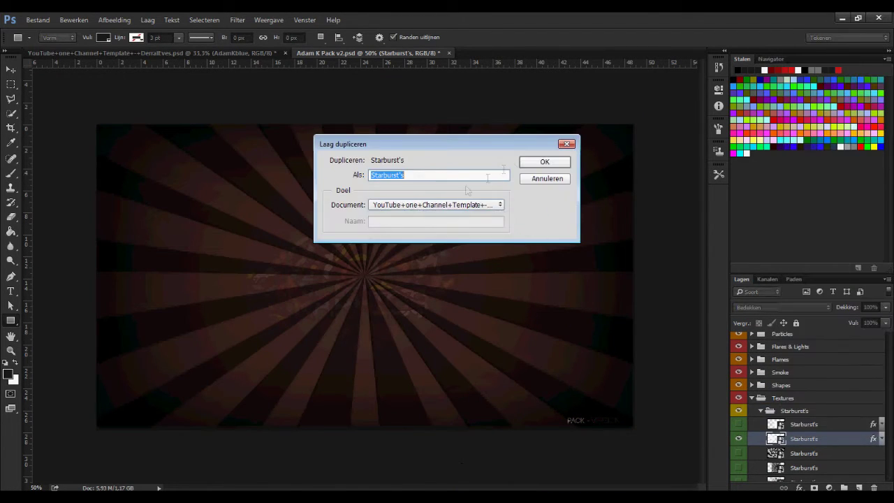
pyautogui.click(544, 162)
# - Scale the Starburst's layer over the banner strip and move it below BallerRhino
pyautogui.click(199, 54)
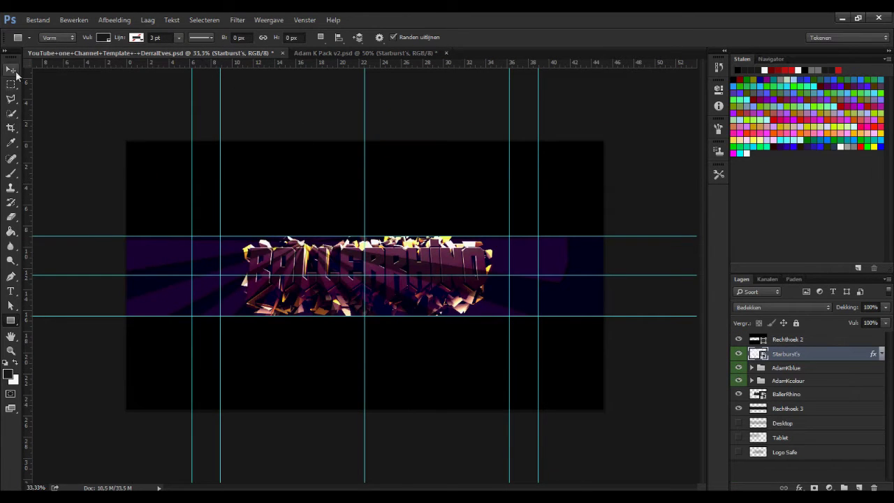
pyautogui.click(11, 71)
pyautogui.rightClick(301, 236)
pyautogui.click(391, 369)
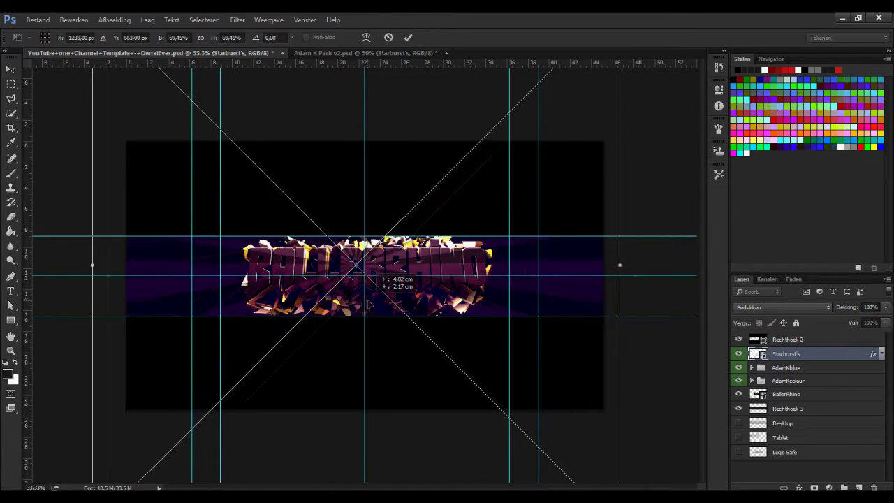
pyautogui.hotkey('ctrl', '0')
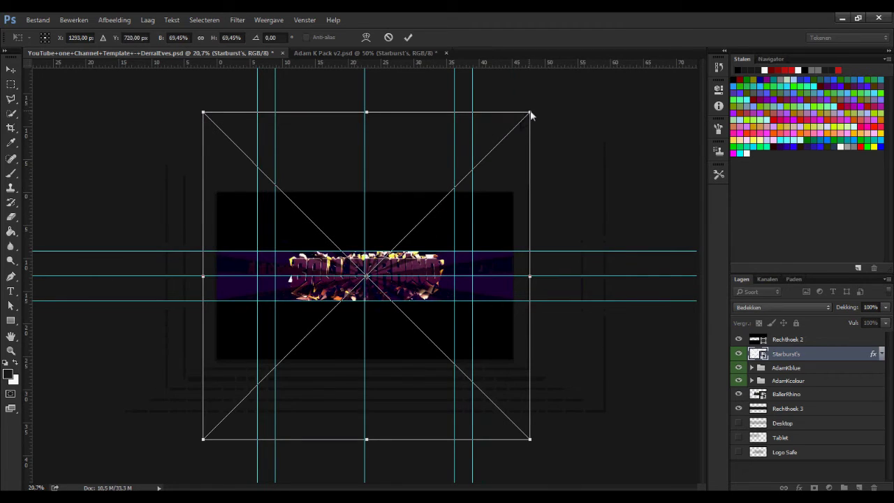
pyautogui.moveTo(533, 110)
pyautogui.mouseDown()
pyautogui.moveTo(520, 193)
pyautogui.moveTo(529, 126)
pyautogui.mouseUp()
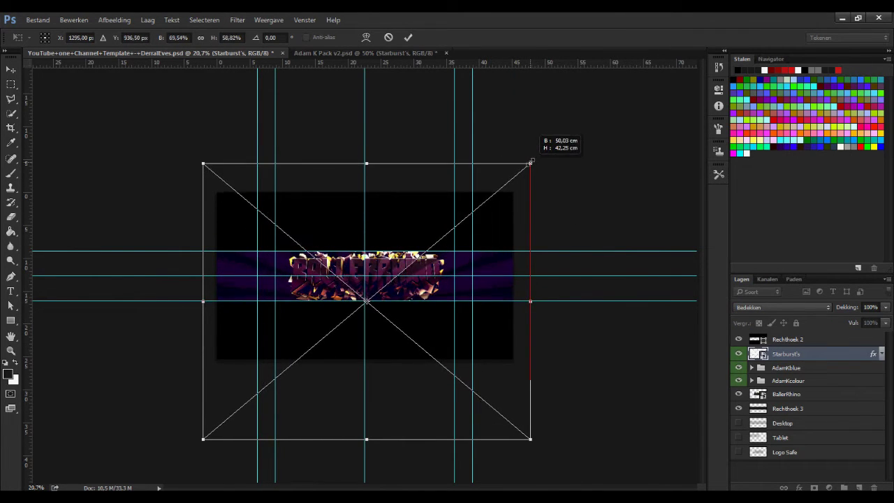
pyautogui.moveTo(529, 126); pyautogui.dragTo(524, 113)
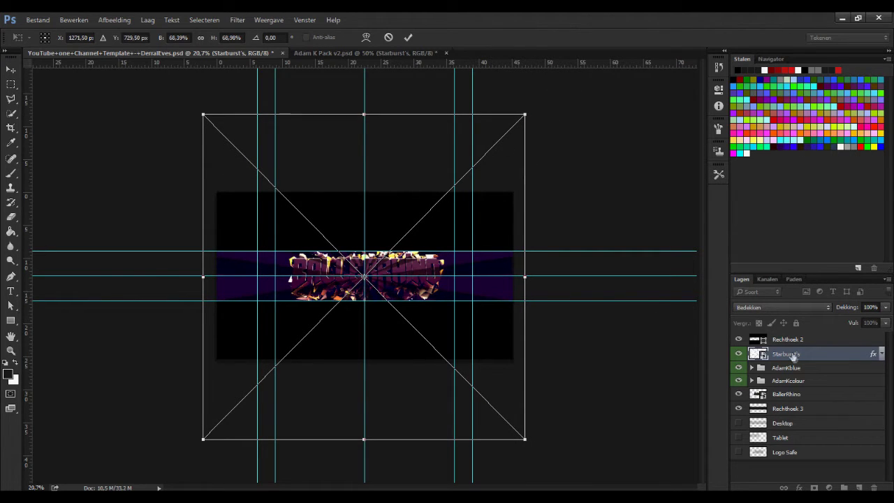
pyautogui.press('Return')
pyautogui.press('m')
pyautogui.moveTo(789, 355); pyautogui.dragTo(788, 389)
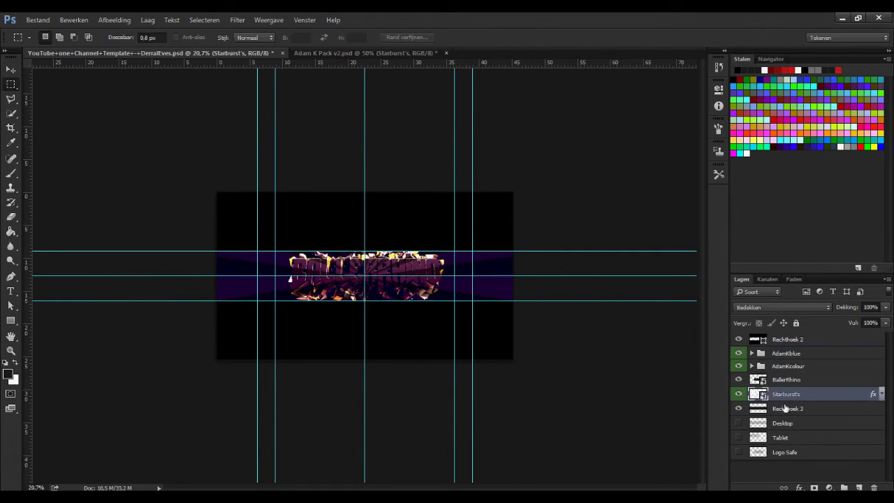
# - Give Starburst's a near-zero bevel highlight, a stroke and a drop shadow, then hide Rechthoek 3
pyautogui.scroll(3, 365, 276)
pyautogui.rightClick(824, 394)
pyautogui.click(810, 23)
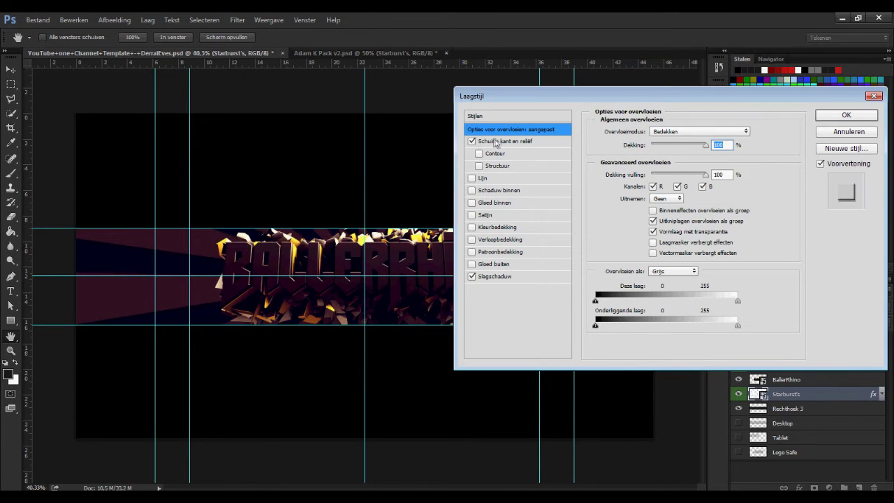
pyautogui.click(496, 142)
pyautogui.moveTo(685, 304); pyautogui.dragTo(651, 315)
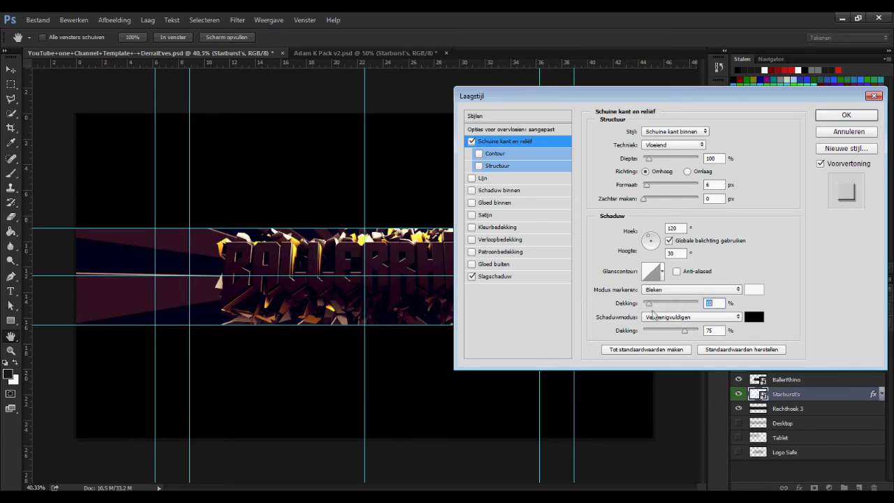
pyautogui.click(500, 178)
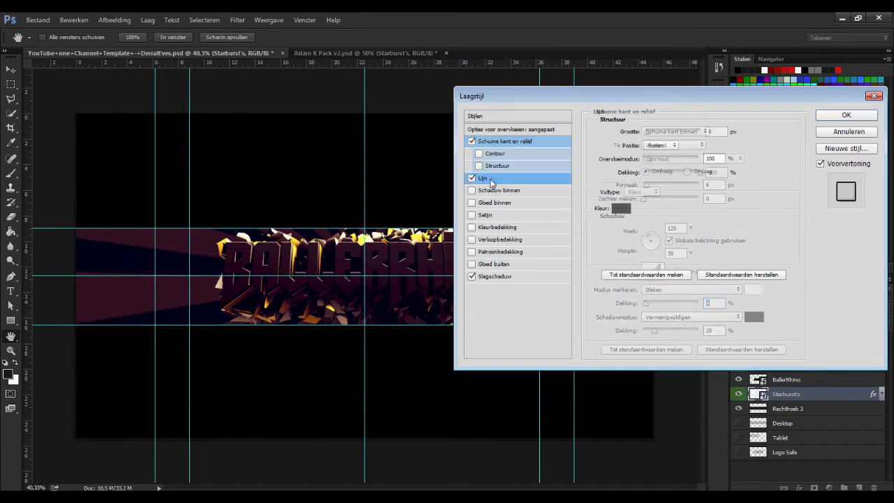
pyautogui.click(496, 276)
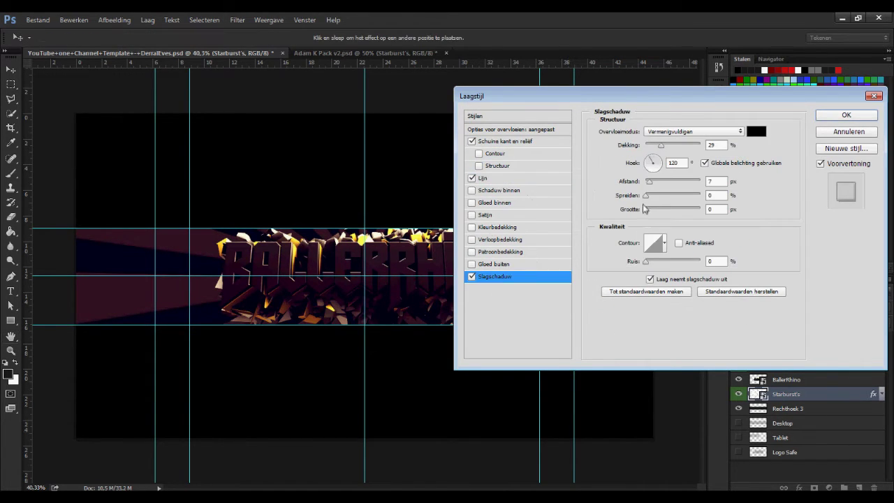
pyautogui.click(842, 116)
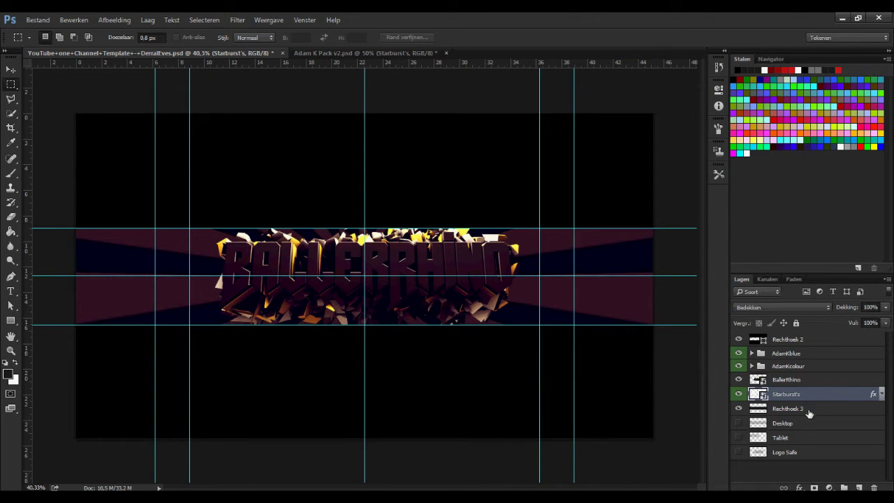
pyautogui.click(740, 409)
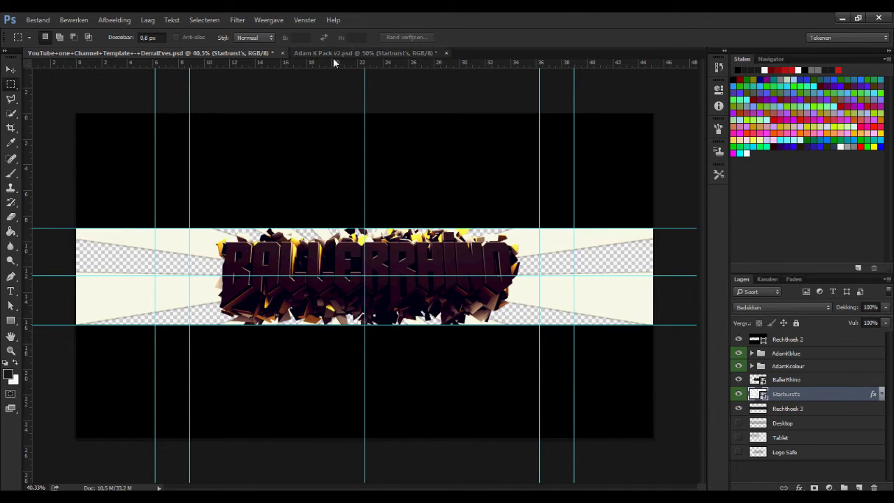
# - Paste a Lights layer, stretch it wide and flat, and move it above BallerRhino
pyautogui.hotkey('ctrl', 'v')
pyautogui.rightClick(208, 257)
pyautogui.click(233, 391)
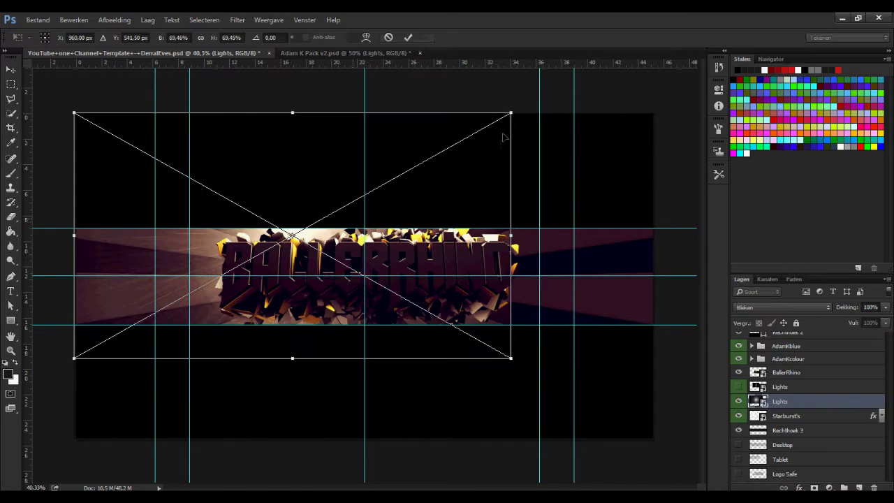
pyautogui.moveTo(510, 112); pyautogui.dragTo(652, 228)
pyautogui.moveTo(74, 358); pyautogui.dragTo(77, 324)
pyautogui.press('Return')
pyautogui.moveTo(780, 401); pyautogui.dragTo(782, 372)
# - Rotate the other Lights layer about 104 degrees and stretch it across the banner
pyautogui.rightClick(289, 257)
pyautogui.click(328, 387)
pyautogui.moveTo(313, 123)
pyautogui.mouseDown()
pyautogui.moveTo(405, 271)
pyautogui.moveTo(389, 293)
pyautogui.moveTo(521, 271)
pyautogui.mouseUp()
pyautogui.moveTo(286, 268); pyautogui.dragTo(155, 267)
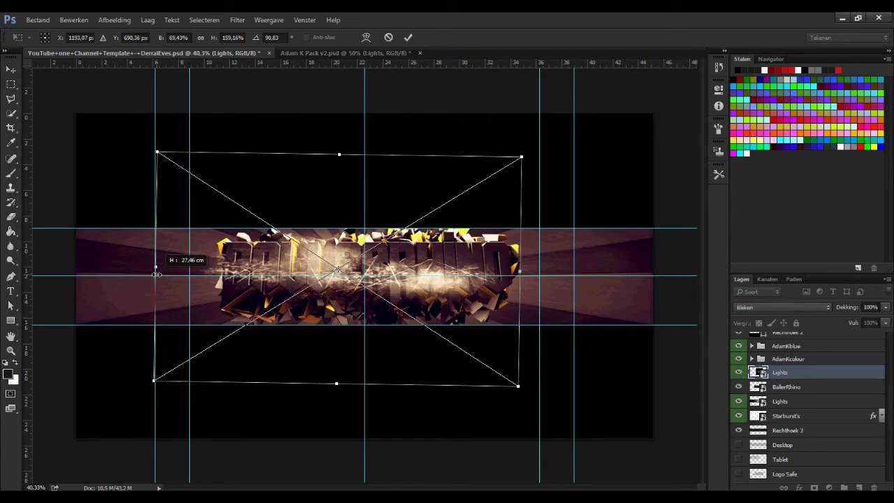
pyautogui.moveTo(521, 271); pyautogui.dragTo(575, 275)
pyautogui.moveTo(398, 111); pyautogui.dragTo(398, 102)
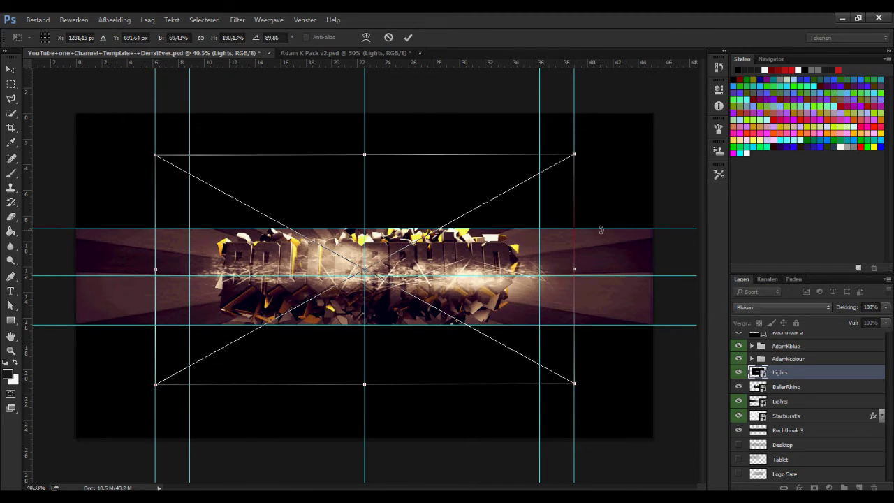
pyautogui.press('Return')
pyautogui.press('m')
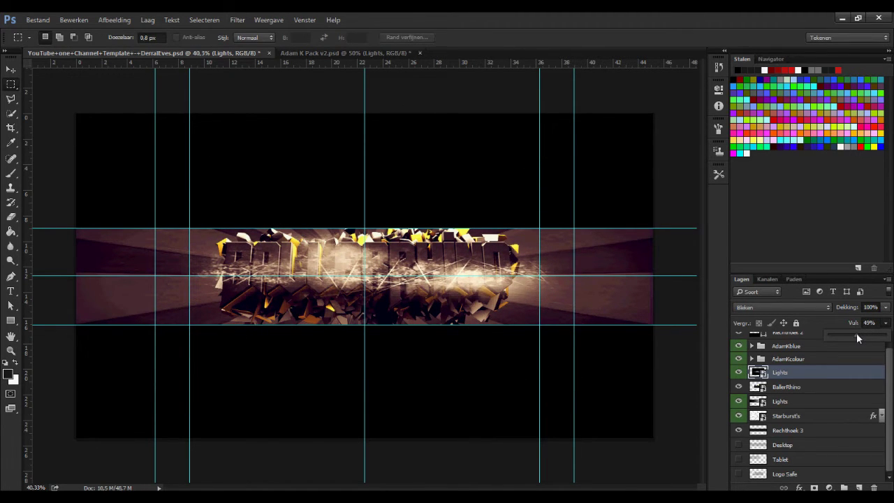
# - Lower the upper Lights layer's fill and set its opacity to 62%, then paste Dark Vignette
pyautogui.moveTo(858, 338); pyautogui.dragTo(852, 334)
pyautogui.moveTo(886, 307); pyautogui.dragTo(863, 320)
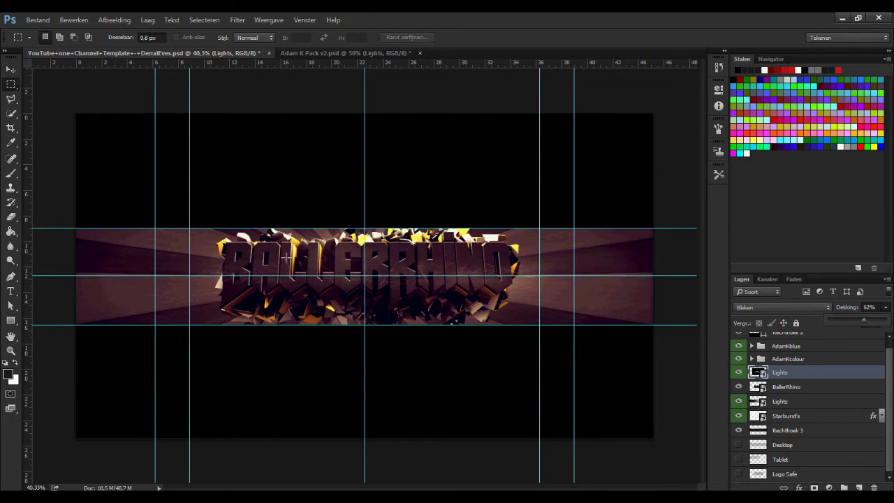
pyautogui.hotkey('ctrl', 'v')
# - Scale the Dark Vignette to fit the banner strip and move it above the colour-correction groups
pyautogui.rightClick(493, 245)
pyautogui.click(529, 373)
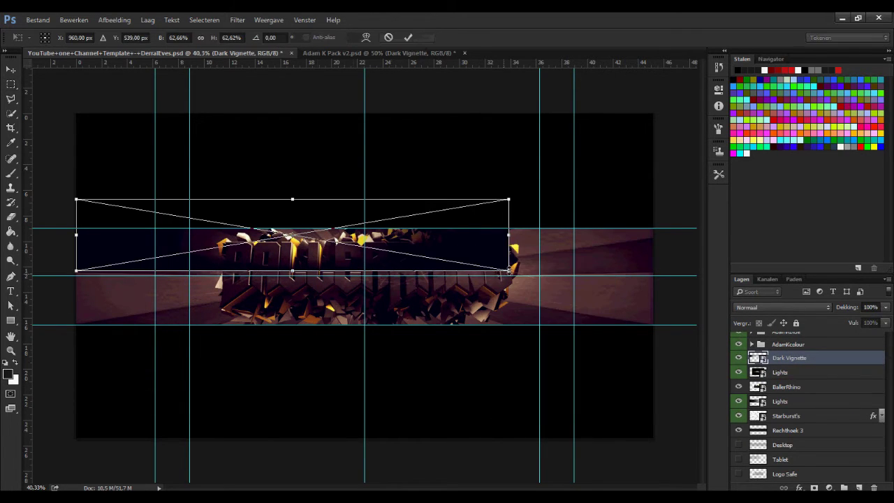
pyautogui.moveTo(636, 319); pyautogui.dragTo(655, 325)
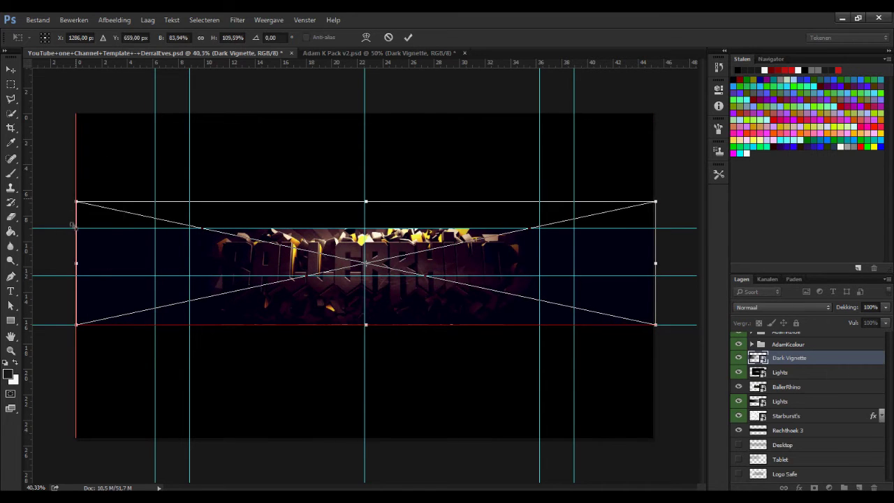
pyautogui.moveTo(77, 200); pyautogui.dragTo(73, 227)
pyautogui.press('Return')
pyautogui.moveTo(785, 359); pyautogui.dragTo(807, 347)
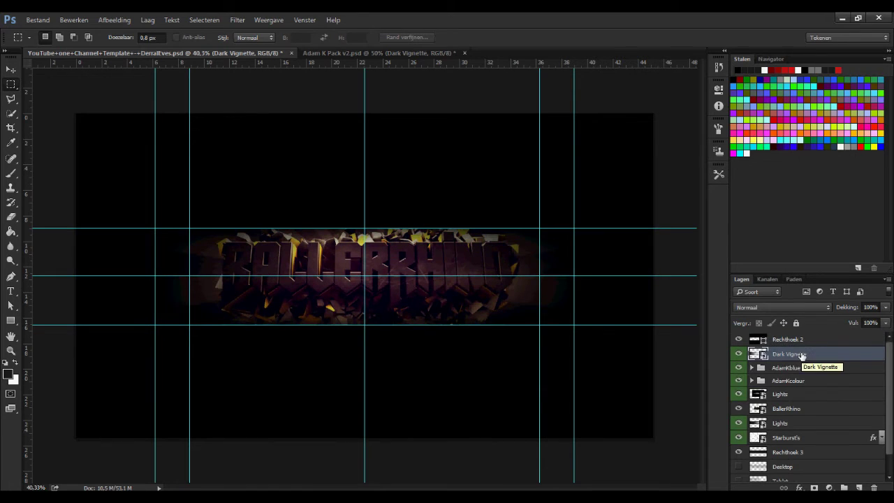
pyautogui.moveTo(794, 384); pyautogui.dragTo(809, 350)
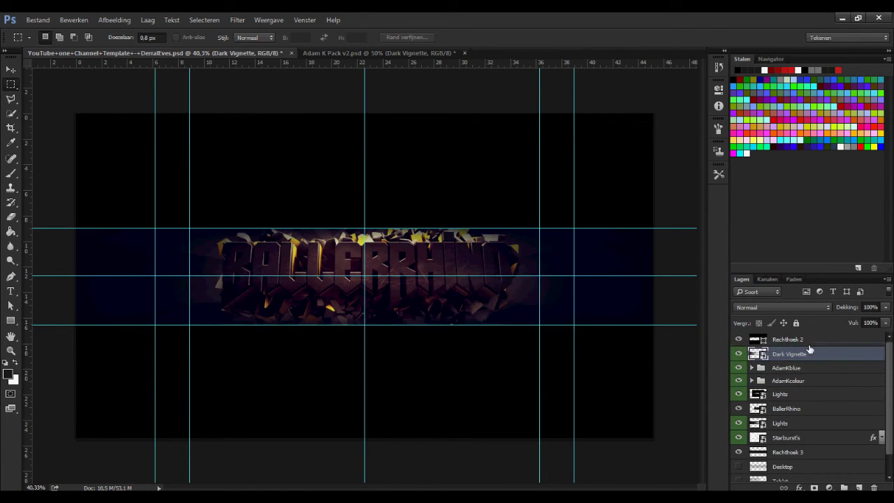
# - Check the vignette with guides hidden, then reapply a free transform to it
pyautogui.hotkey('ctrl', 'h')
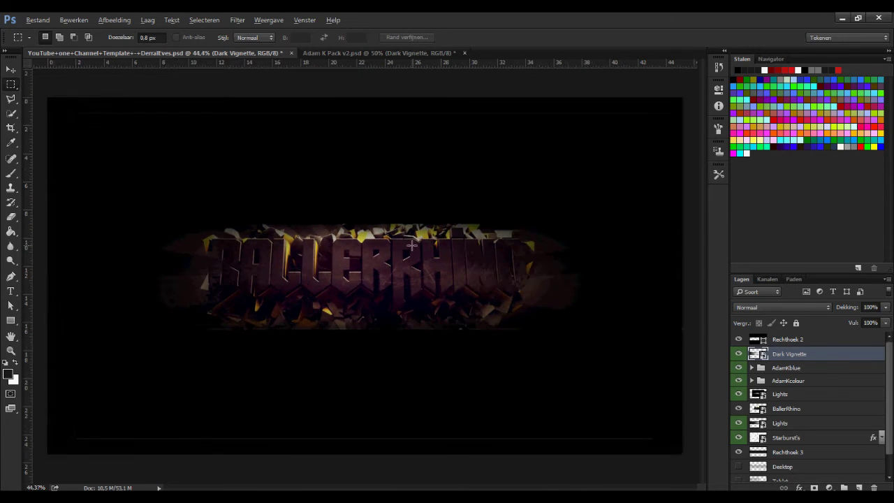
pyautogui.scroll(5, 350, 279)
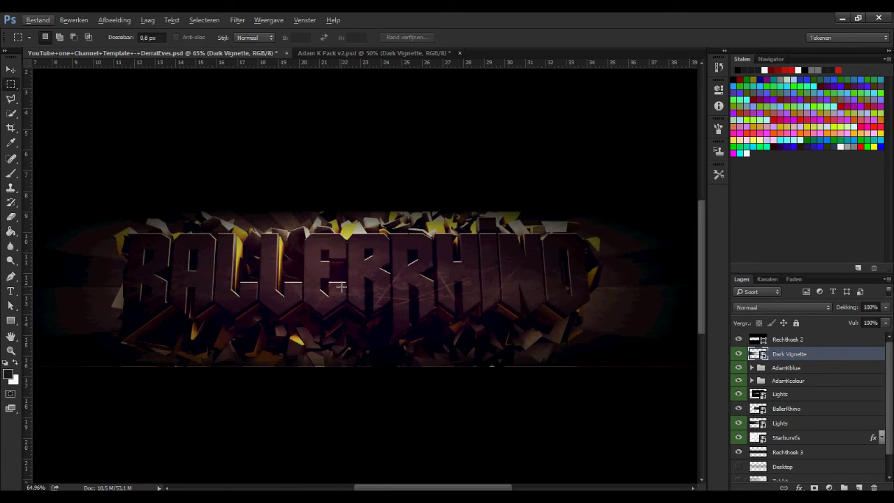
pyautogui.scroll(-2, 341, 286)
pyautogui.rightClick(595, 283)
pyautogui.click(656, 398)
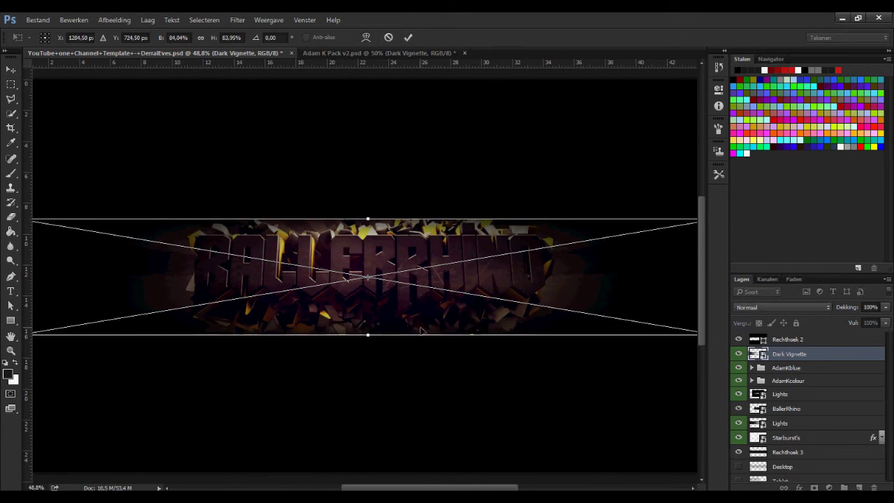
pyautogui.hotkey('ctrl', ';')
pyautogui.press('Return')
pyautogui.press('m')
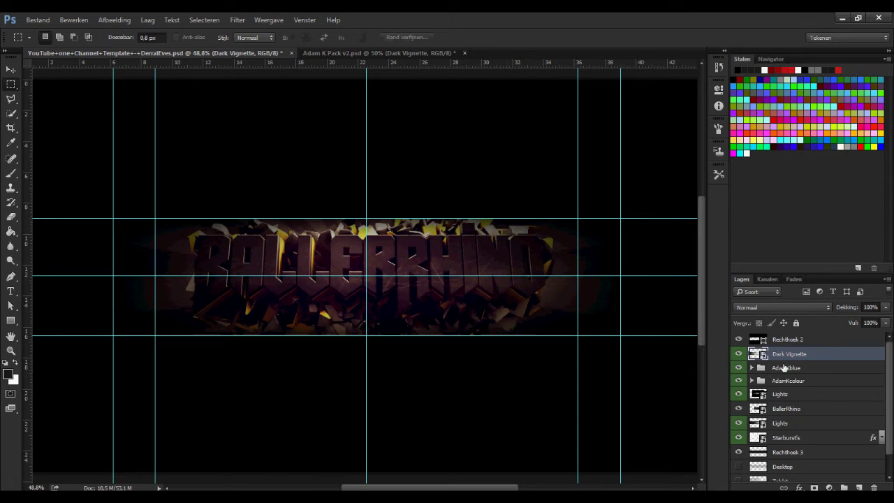
pyautogui.click(786, 368)
pyautogui.rightClick(464, 299)
pyautogui.click(510, 418)
pyautogui.press('Return')
pyautogui.click(752, 367)
pyautogui.click(824, 382)
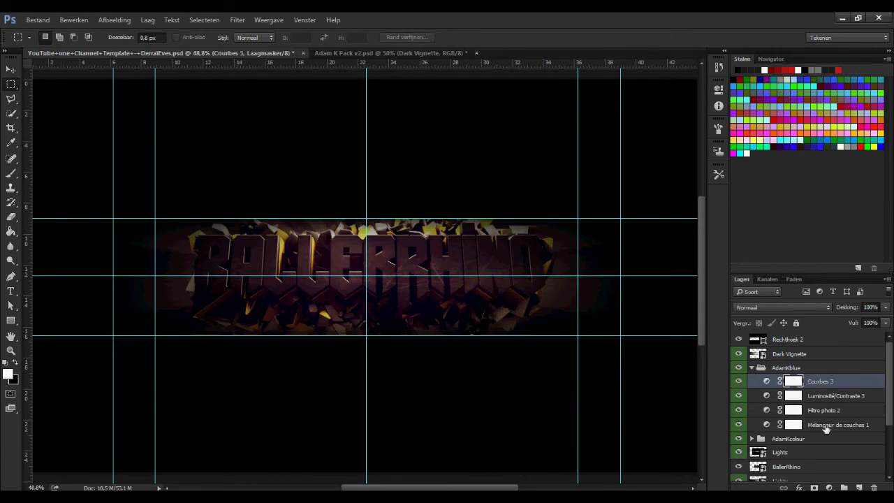
pyautogui.keyDown('shift'); pyautogui.click(828, 425); pyautogui.keyUp('shift')
pyautogui.rightClick(543, 282)
pyautogui.click(572, 378)
pyautogui.press('Return')
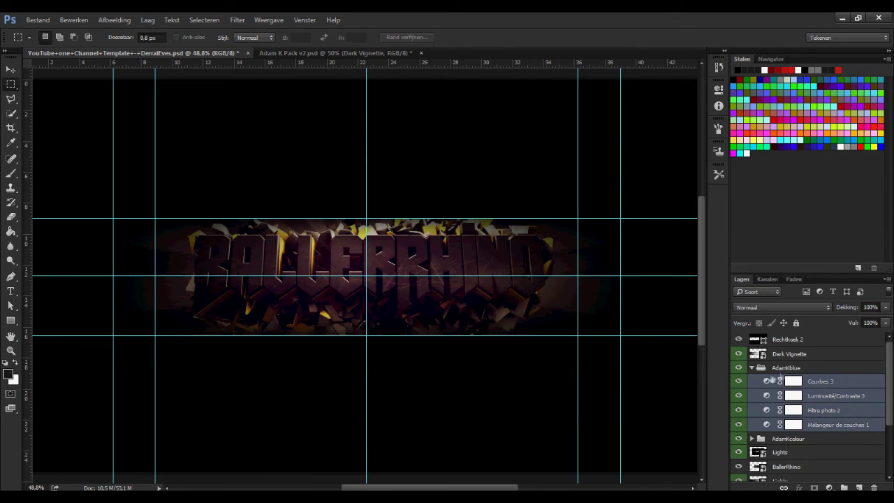
pyautogui.click(781, 369)
pyautogui.keyDown('shift'); pyautogui.click(764, 424); pyautogui.keyUp('shift')
pyautogui.rightClick(555, 329)
pyautogui.click(579, 433)
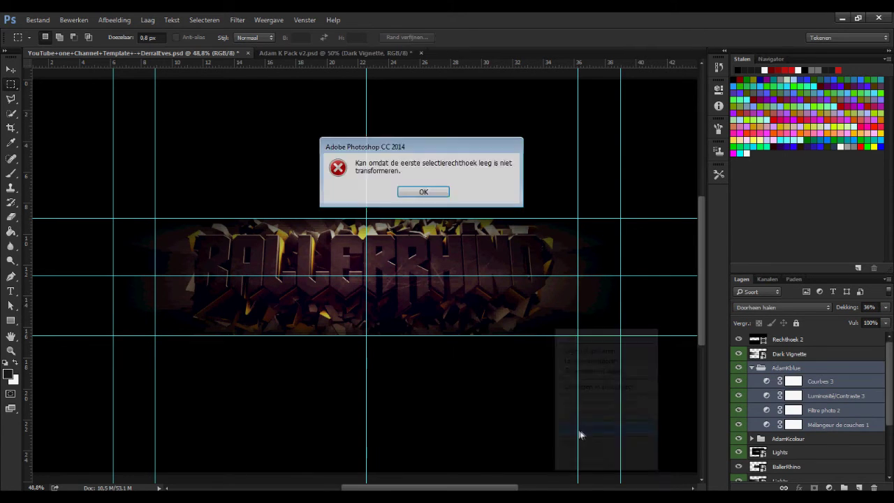
pyautogui.click(442, 192)
pyautogui.rightClick(360, 202)
pyautogui.click(408, 299)
pyautogui.click(421, 193)
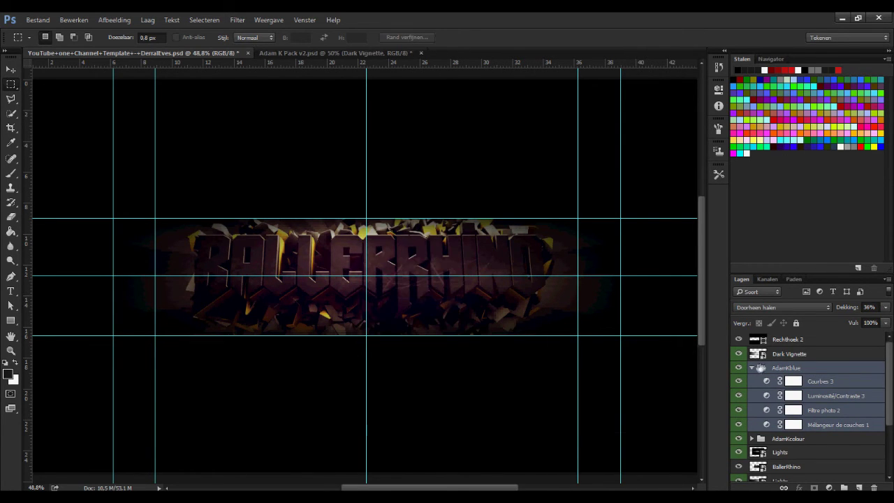
pyautogui.click(752, 368)
pyautogui.click(781, 380)
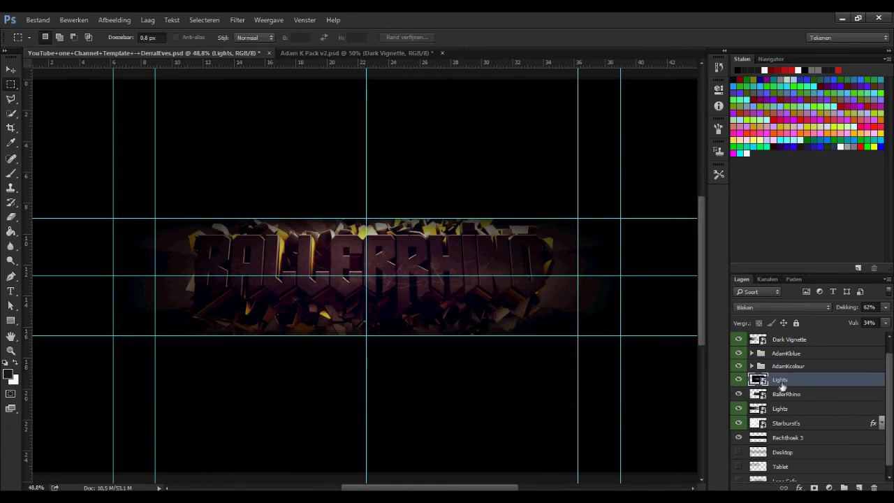
pyautogui.rightClick(695, 396)
pyautogui.click(590, 433)
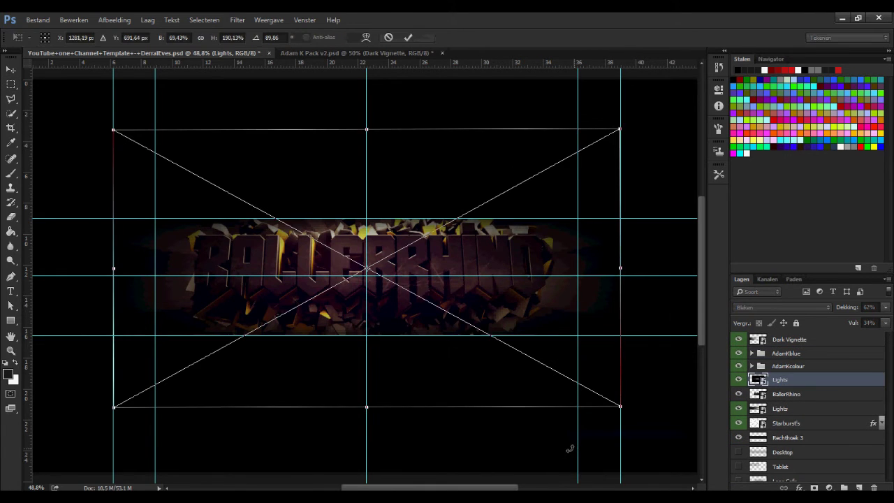
pyautogui.press('Return')
pyautogui.hotkey('alt', '[')
pyautogui.hotkey('alt', '[')
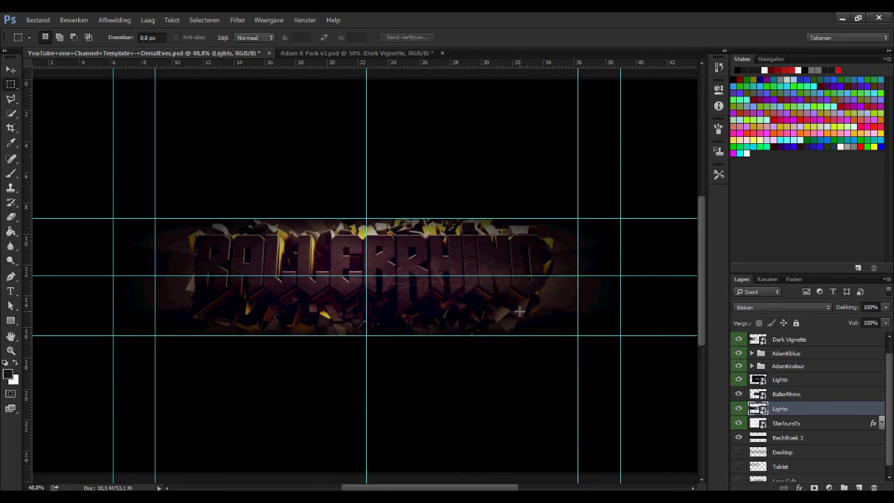
pyautogui.rightClick(563, 440)
pyautogui.click(557, 441)
pyautogui.press('Return')
pyautogui.click(775, 423)
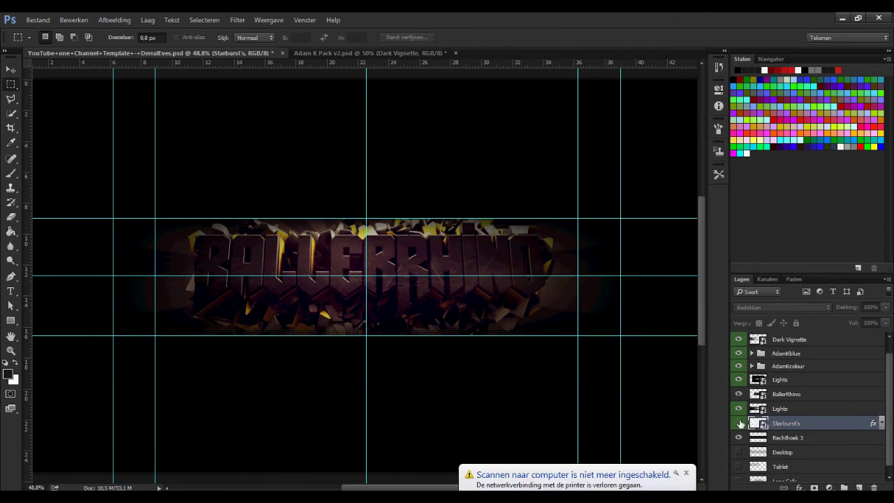
pyautogui.click(739, 367)
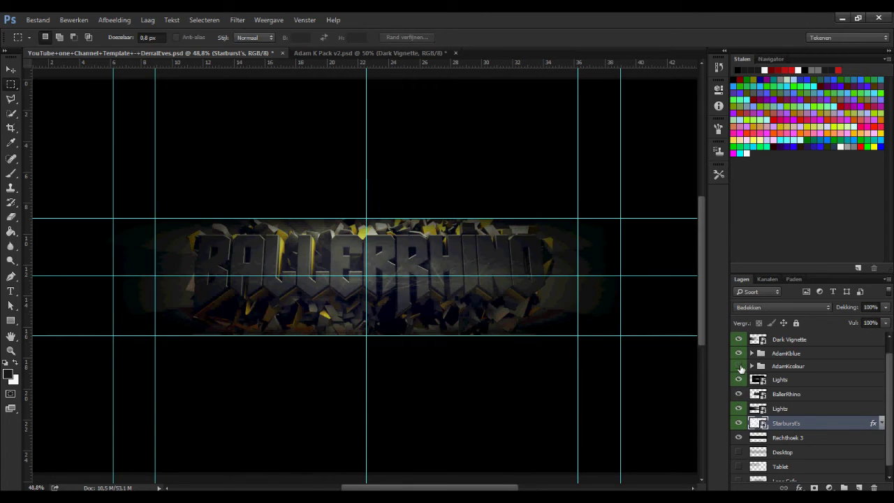
pyautogui.click(739, 366)
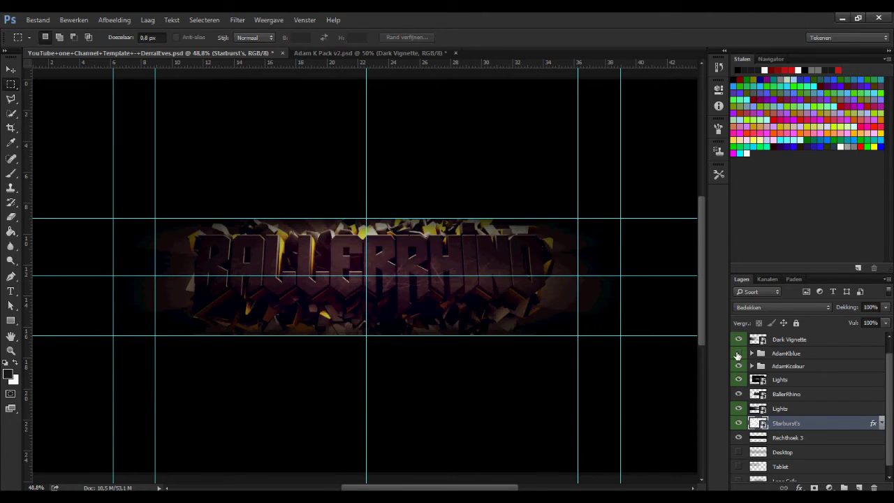
pyautogui.click(788, 340)
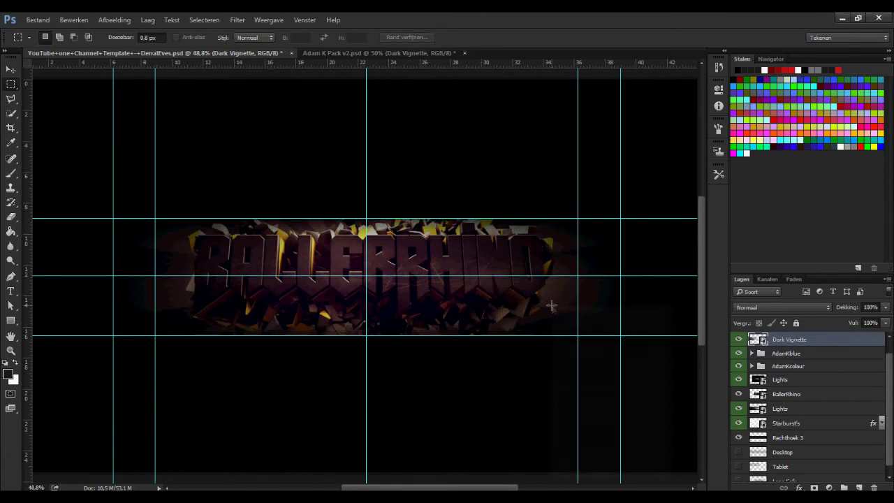
# - Stretch the Dark Vignette's bottom edge down to the banner's lower edge and hide the guides
pyautogui.hotkey('ctrl', 't')
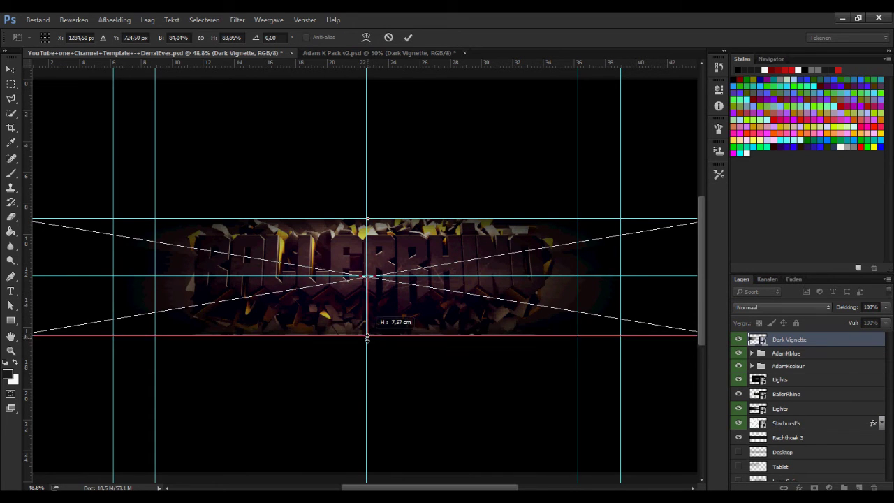
pyautogui.moveTo(368, 335); pyautogui.dragTo(370, 335)
pyautogui.press('Return')
pyautogui.scroll(2, 385, 329)
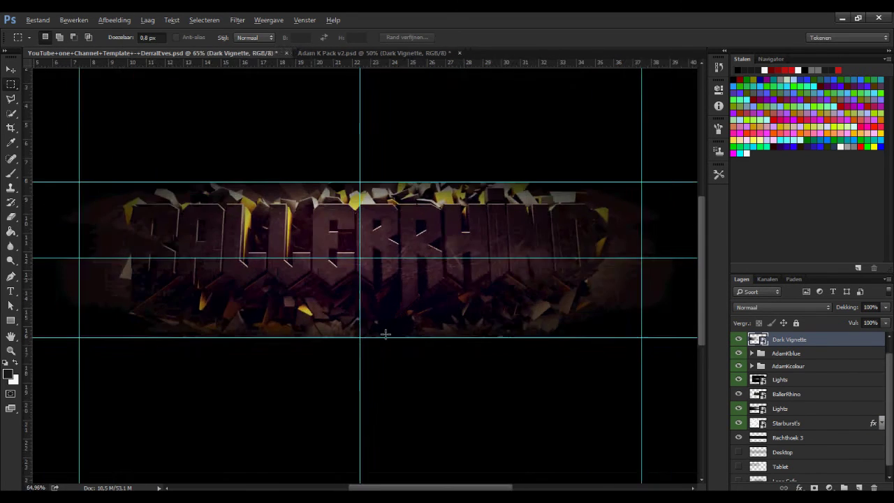
pyautogui.scroll(2, 385, 329)
pyautogui.rightClick(310, 336)
pyautogui.click(345, 293)
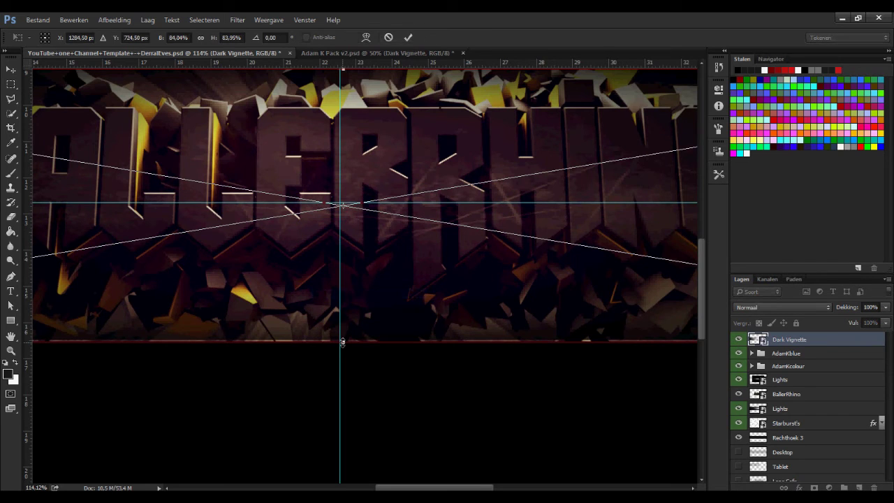
pyautogui.moveTo(343, 342); pyautogui.dragTo(343, 343)
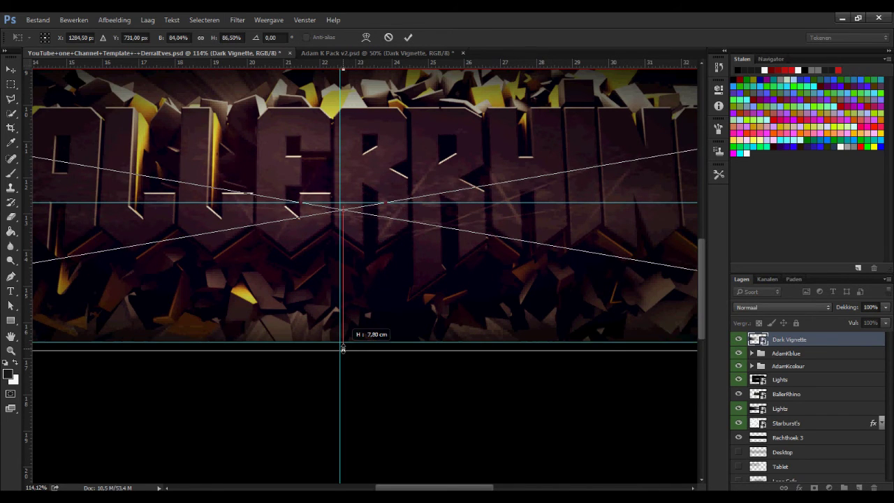
pyautogui.press('Return')
pyautogui.scroll(-3, 357, 359)
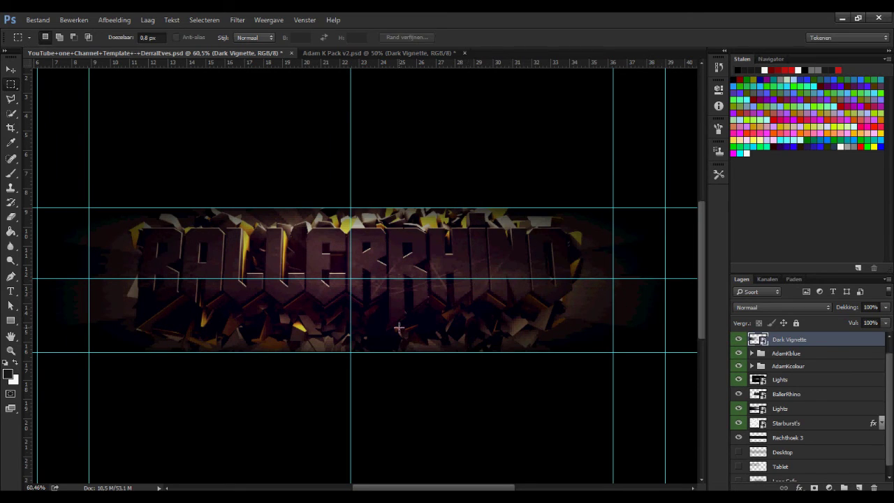
pyautogui.hotkey('ctrl', 'h')
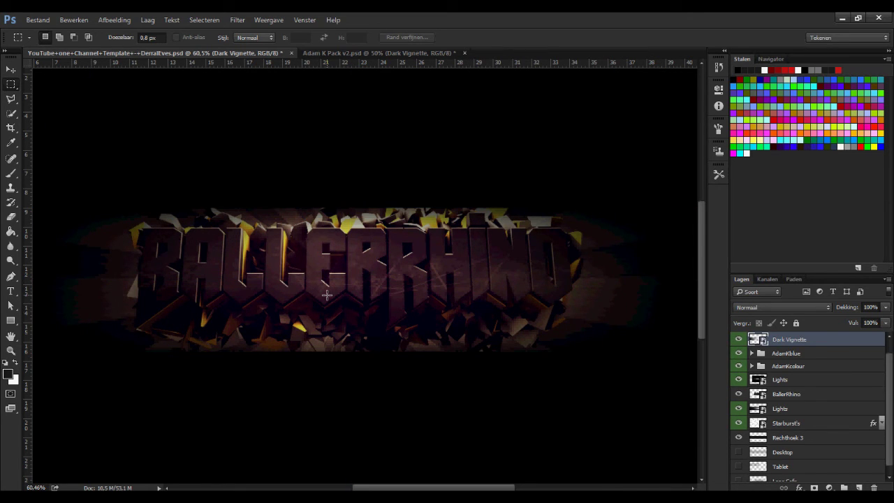